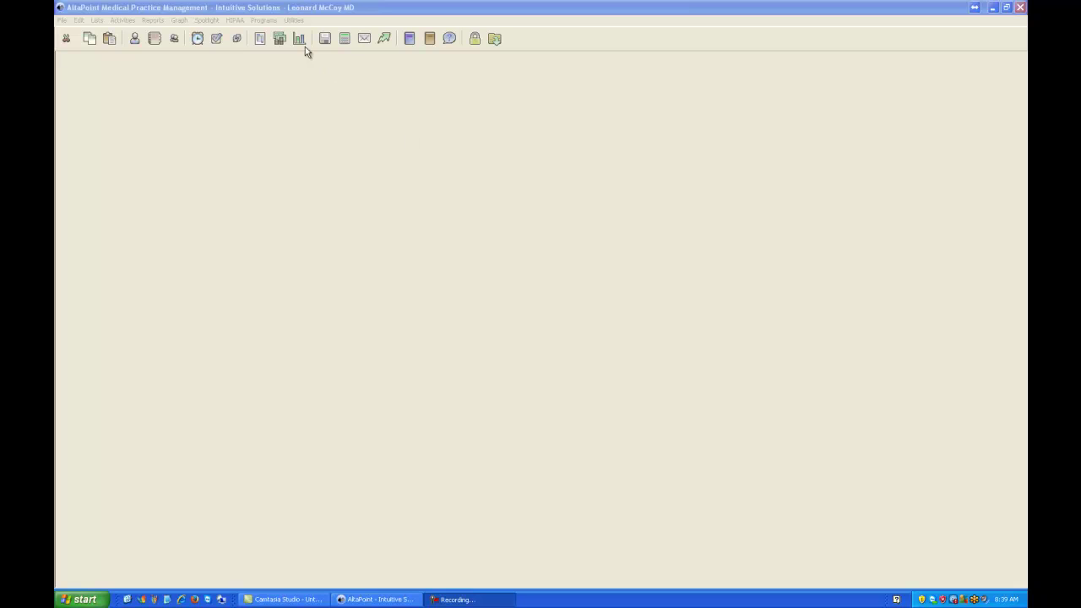
# Step: Display the installed program version and close the version information
pyautogui.click(295, 20)
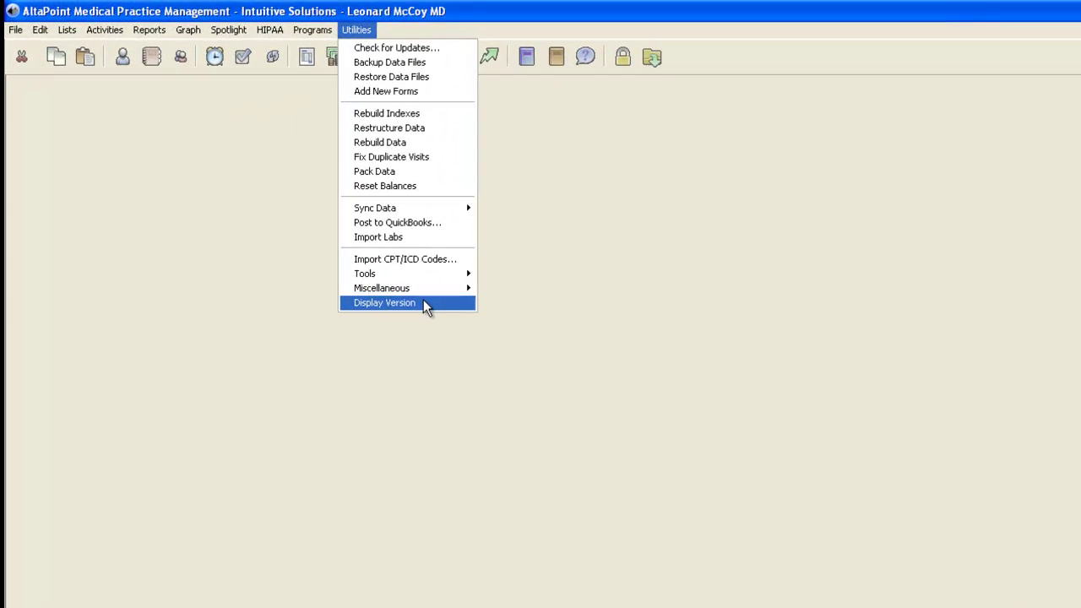
pyautogui.click(346, 220)
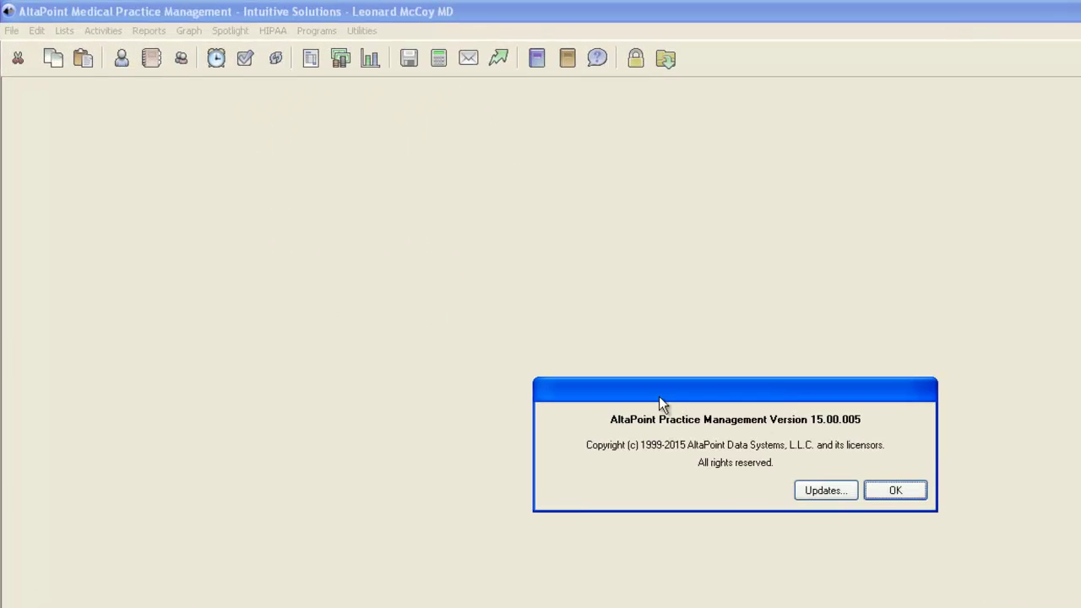
pyautogui.click(900, 495)
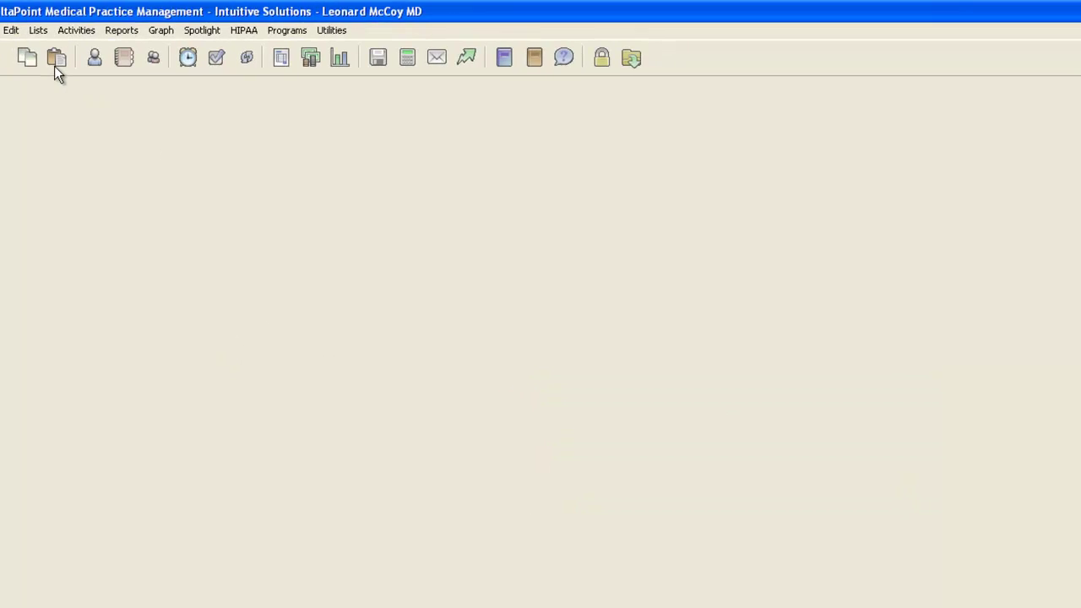
# Step: Find diagnosis code 250.00 in the diagnosis list and open its record for editing
pyautogui.click(479, 56)
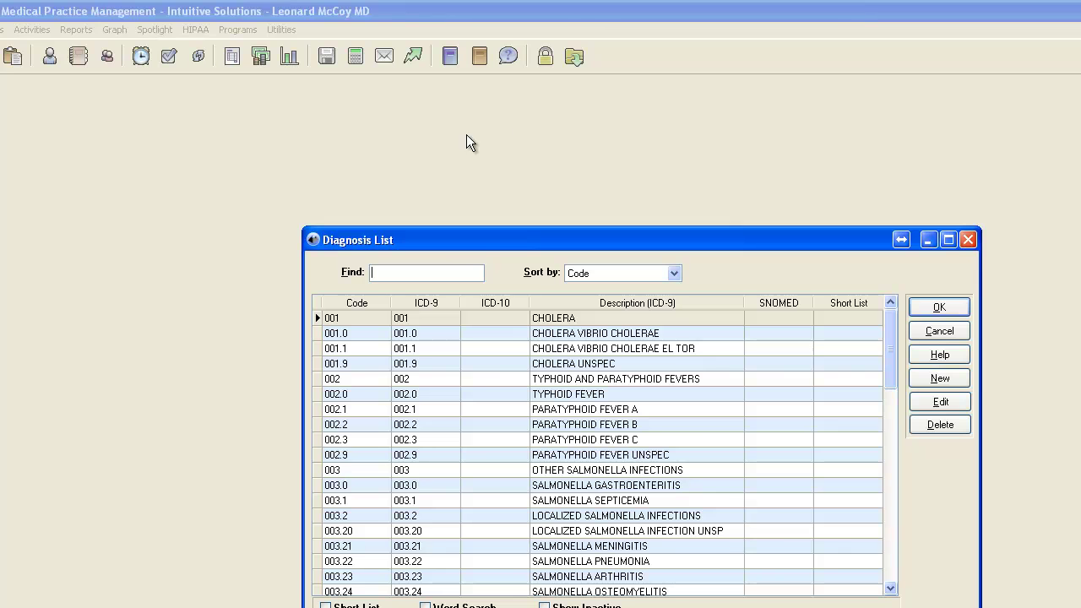
pyautogui.write('250.00')
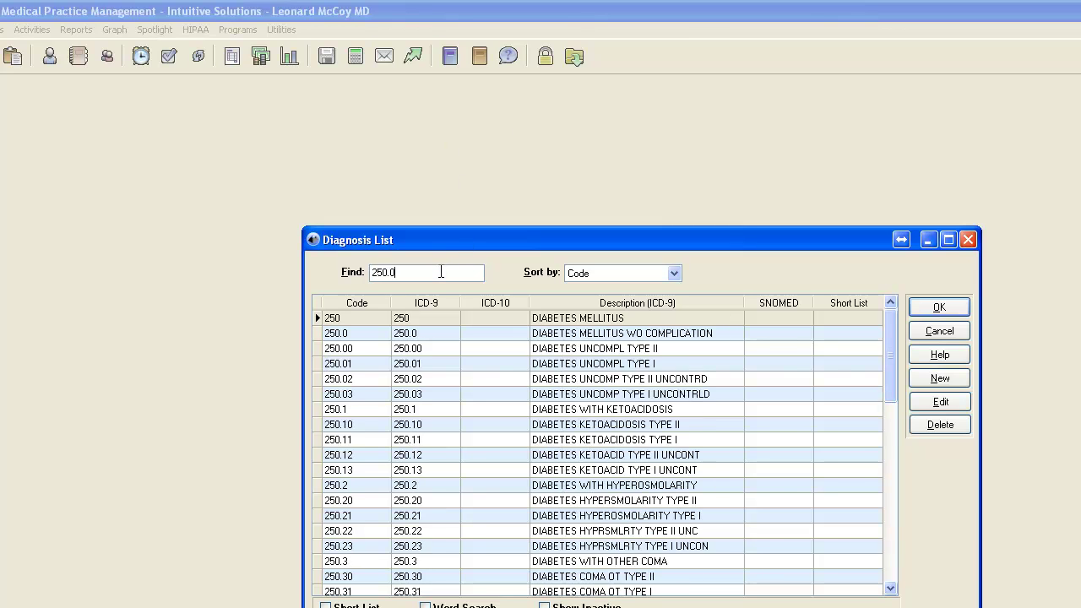
pyautogui.click(619, 320)
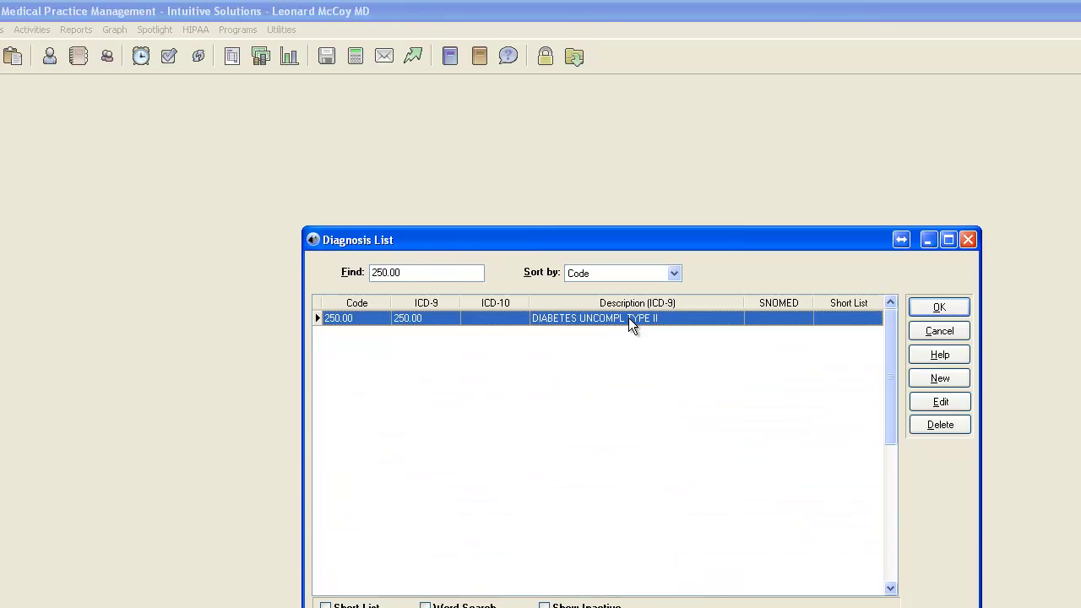
pyautogui.click(940, 402)
# Step: Set the diagnosis record's ICD-10 code to E11.9 and its ICD-10 description to diabetes, save it and leave the diagnosis list
pyautogui.click(531, 382)
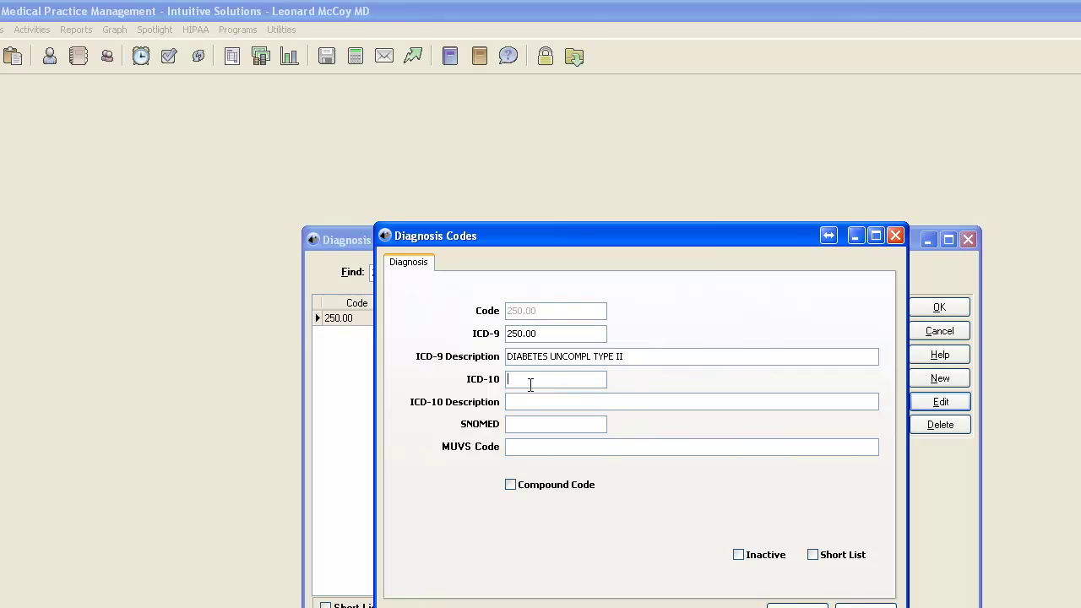
pyautogui.write('E11.9')
pyautogui.write('diabete')
pyautogui.write('s')
pyautogui.doubleClick(544, 380)
pyautogui.doubleClick(581, 405)
pyautogui.click(798, 605)
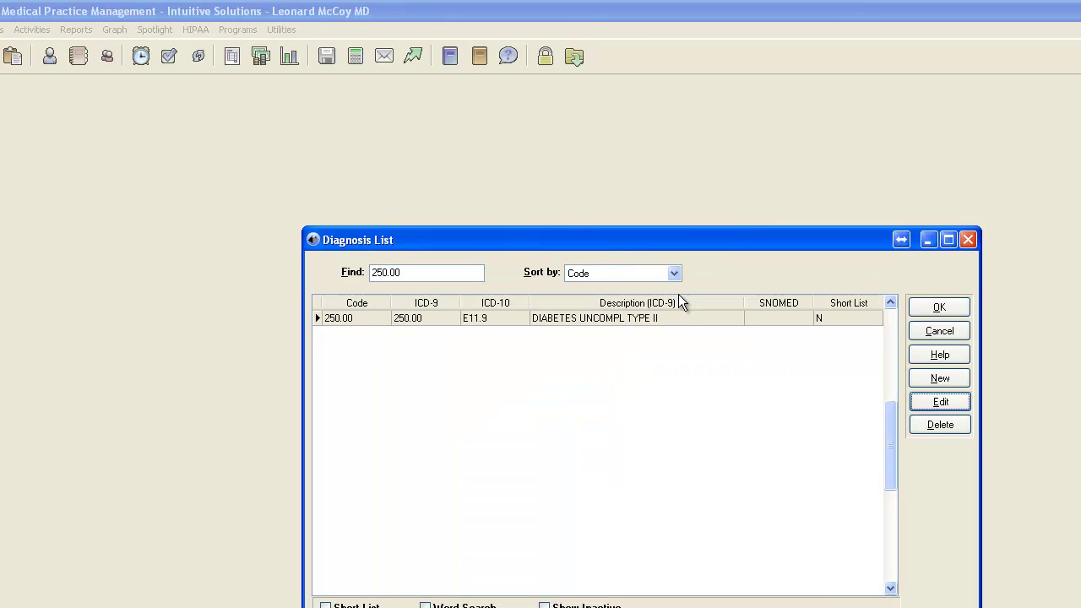
pyautogui.click(939, 331)
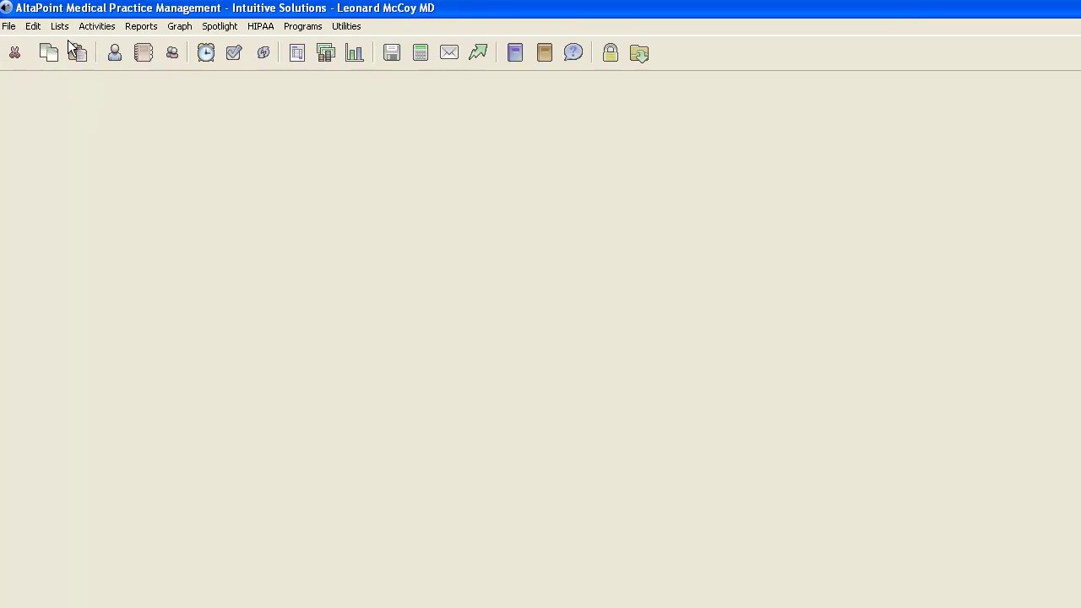
# Step: Open the insurance companies list, check which companies are flagged for ICD-10, and restore the full list
pyautogui.click(63, 27)
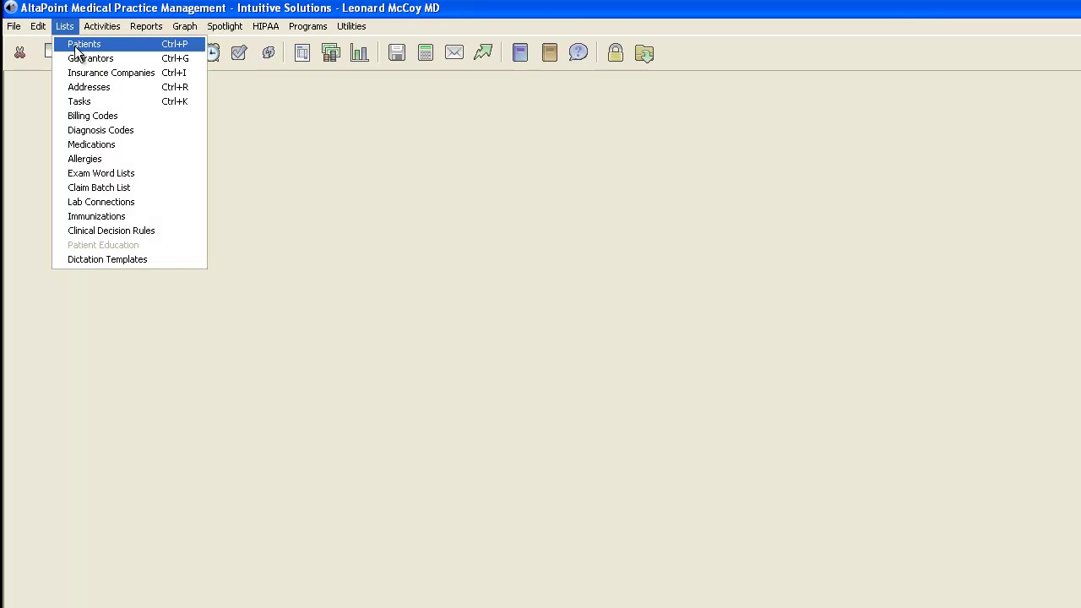
pyautogui.click(84, 74)
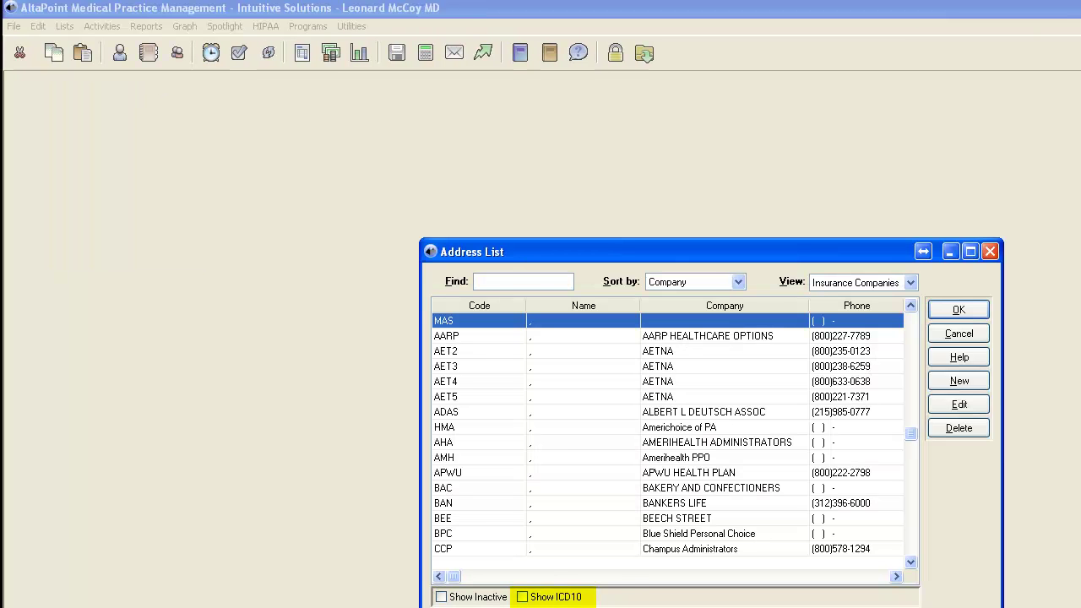
pyautogui.click(522, 597)
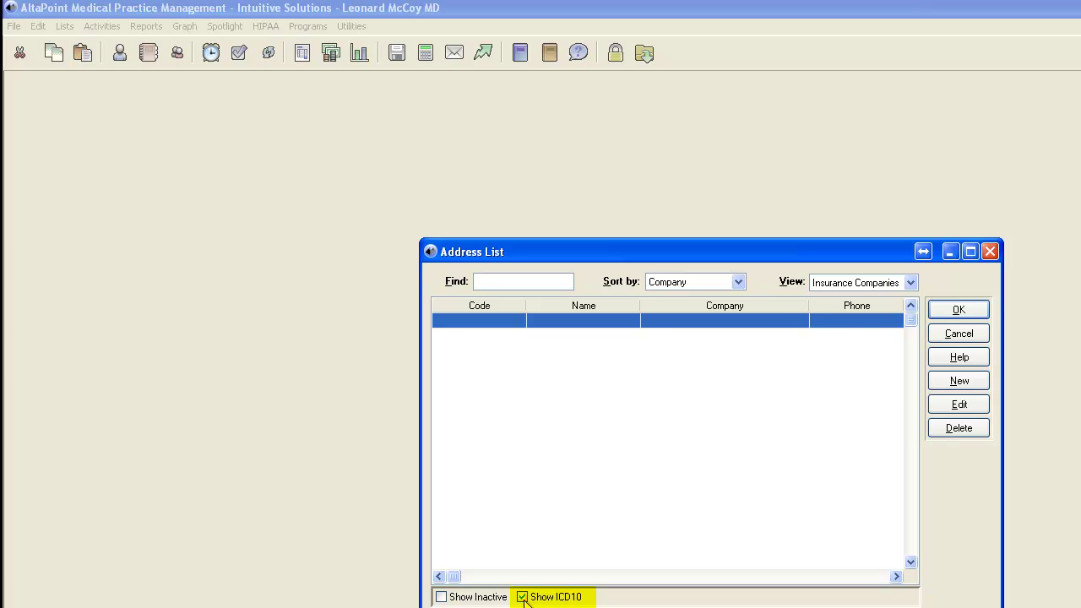
pyautogui.click(522, 597)
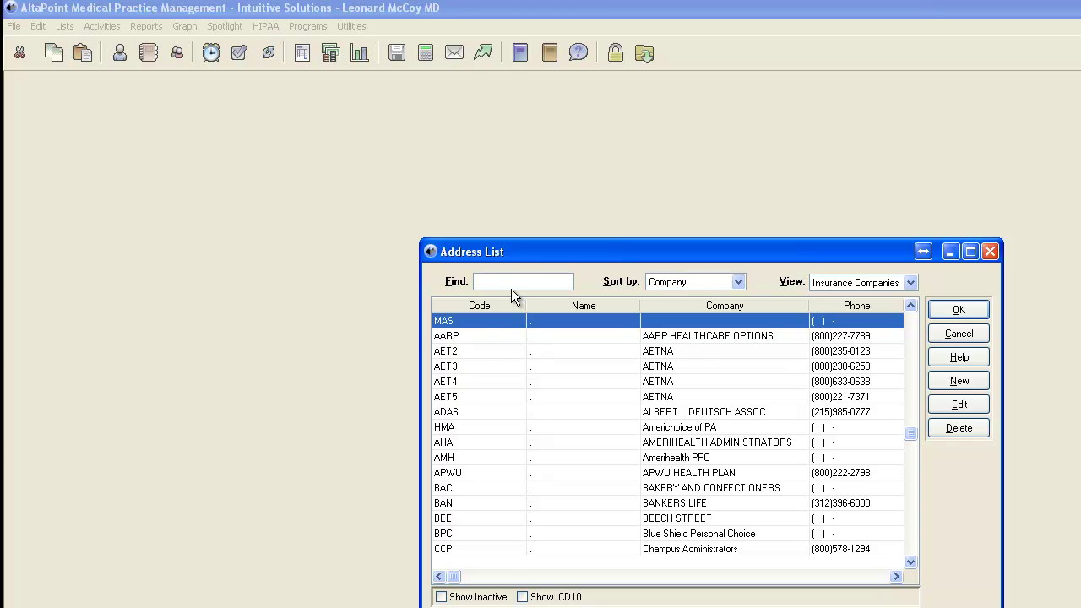
# Step: Find Medicare Part B in the insurance list, enable the ICD-10 option in its record and save it
pyautogui.write('medi')
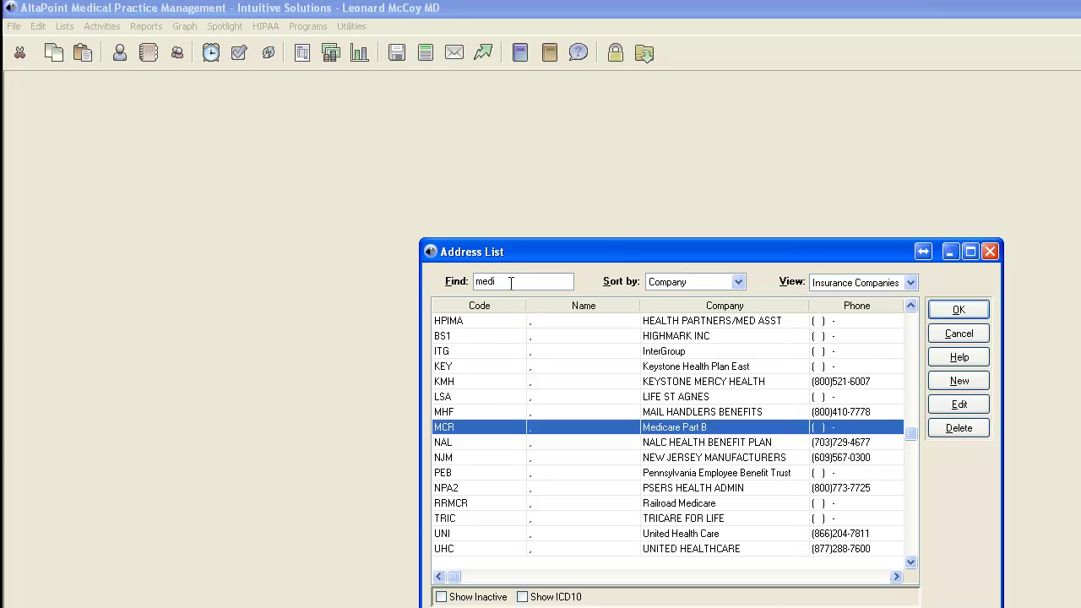
pyautogui.click(962, 405)
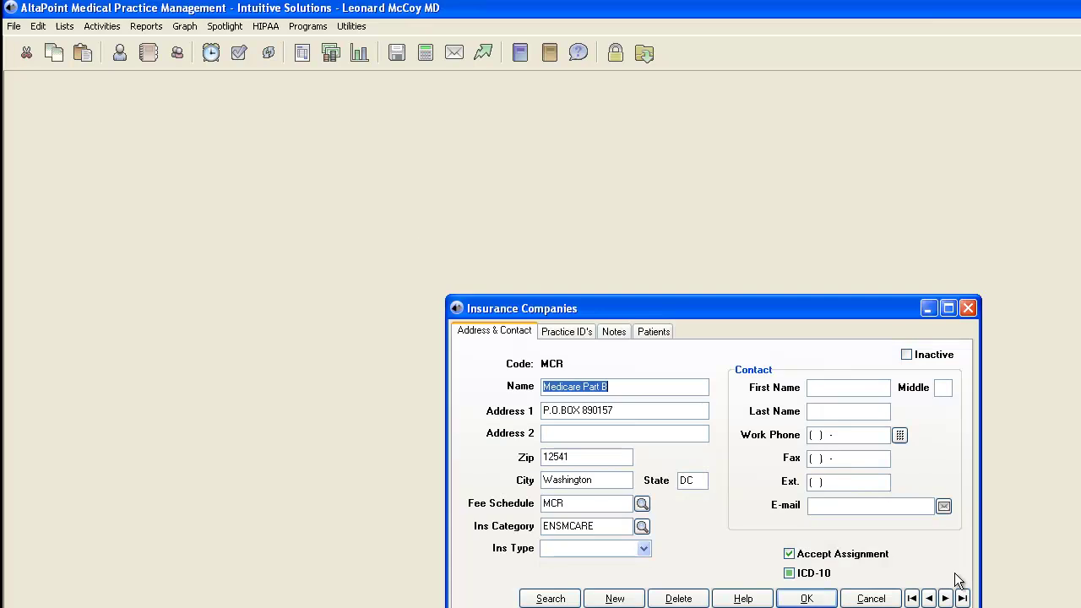
pyautogui.click(790, 576)
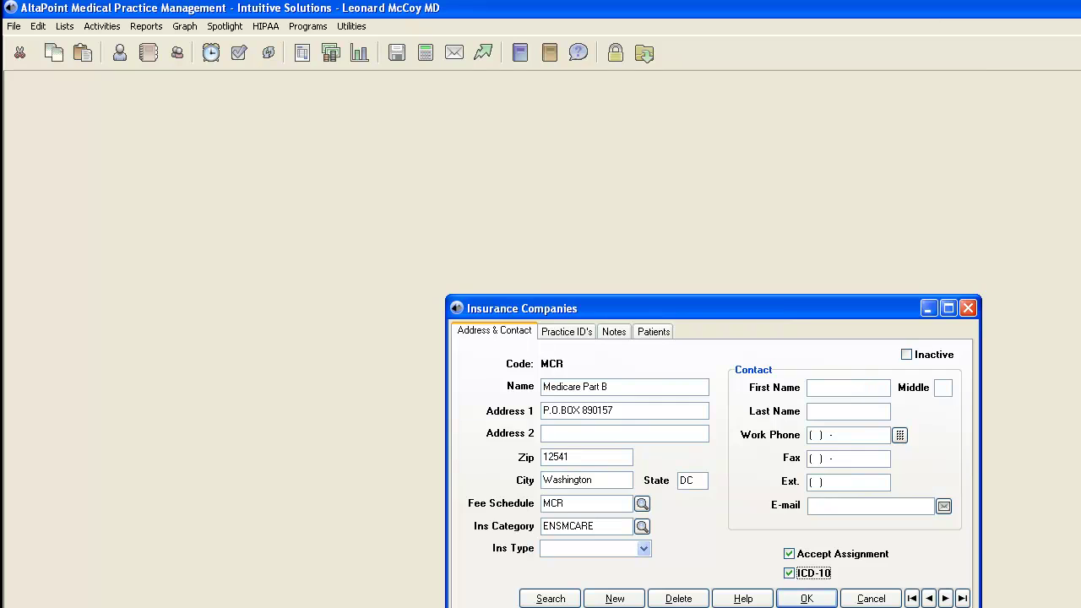
pyautogui.click(804, 598)
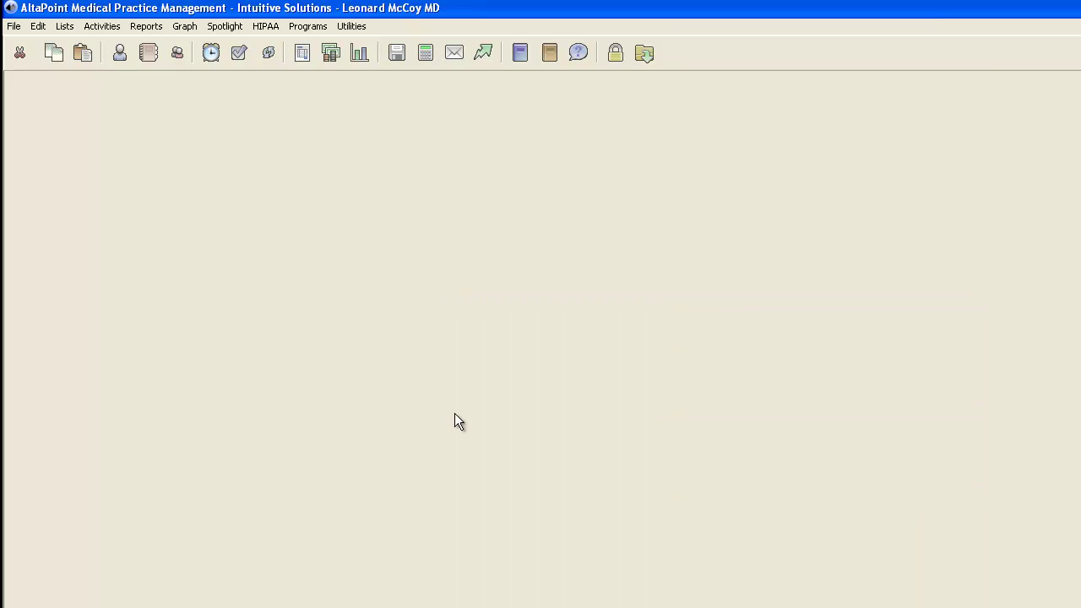
# Step: Reopen the insurance companies list, filter it to ICD-10 companies to check the flag, and close it
pyautogui.click(64, 26)
pyautogui.click(84, 72)
pyautogui.click(522, 596)
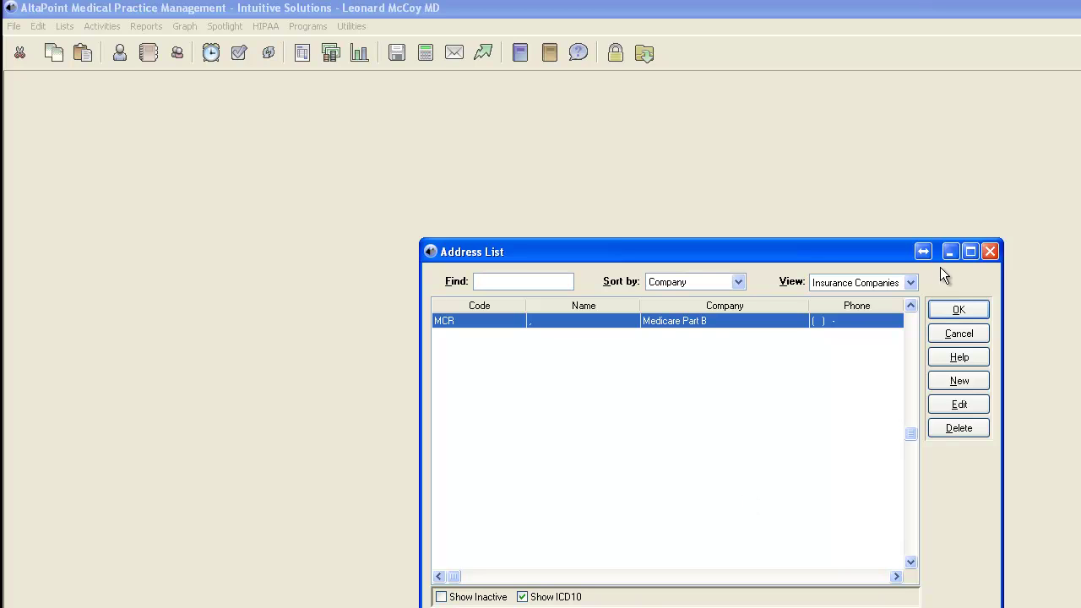
pyautogui.click(958, 334)
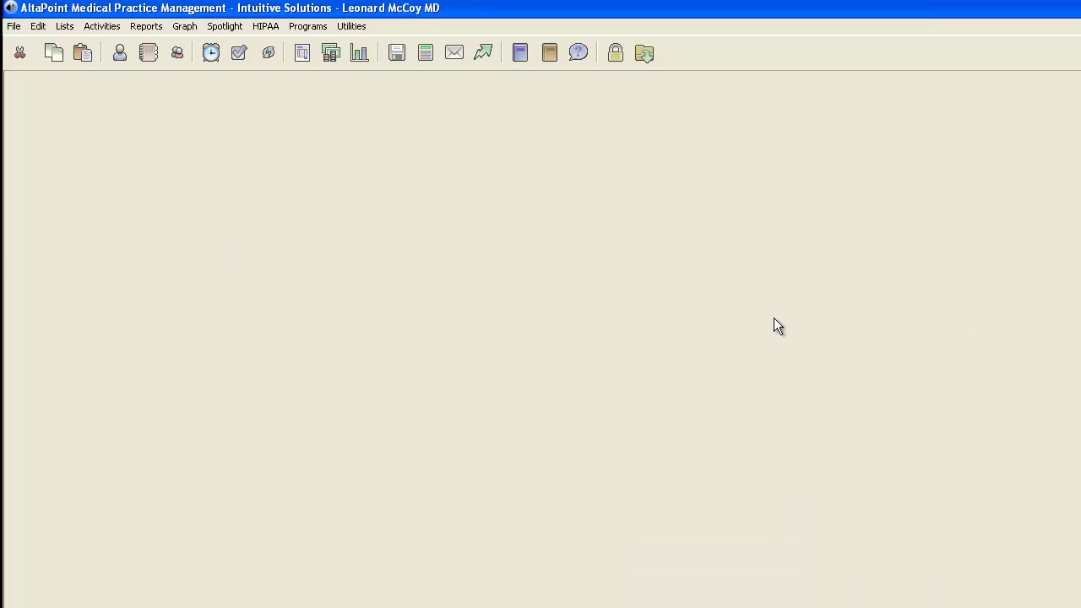
# Step: Open the first patient's file from the patient list and review the primary insurance billing details
pyautogui.click(117, 54)
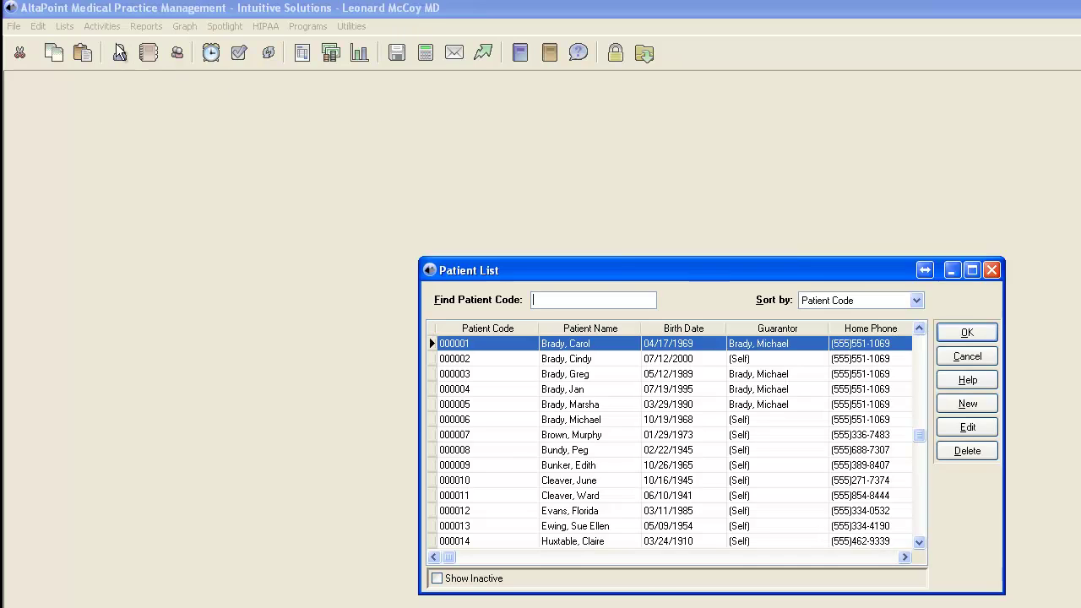
pyautogui.click(982, 428)
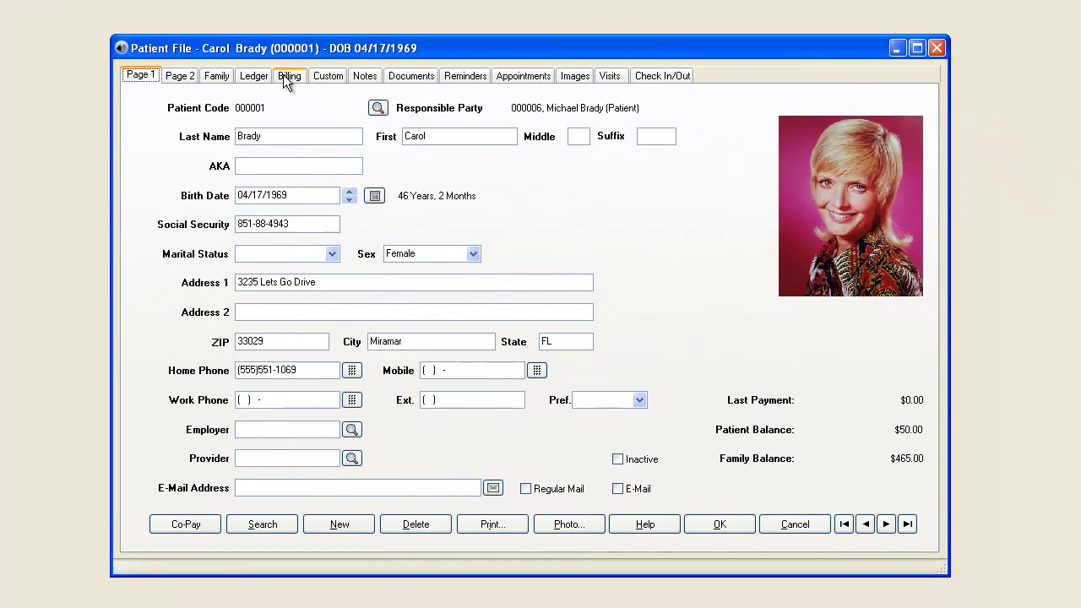
pyautogui.click(253, 76)
pyautogui.click(289, 75)
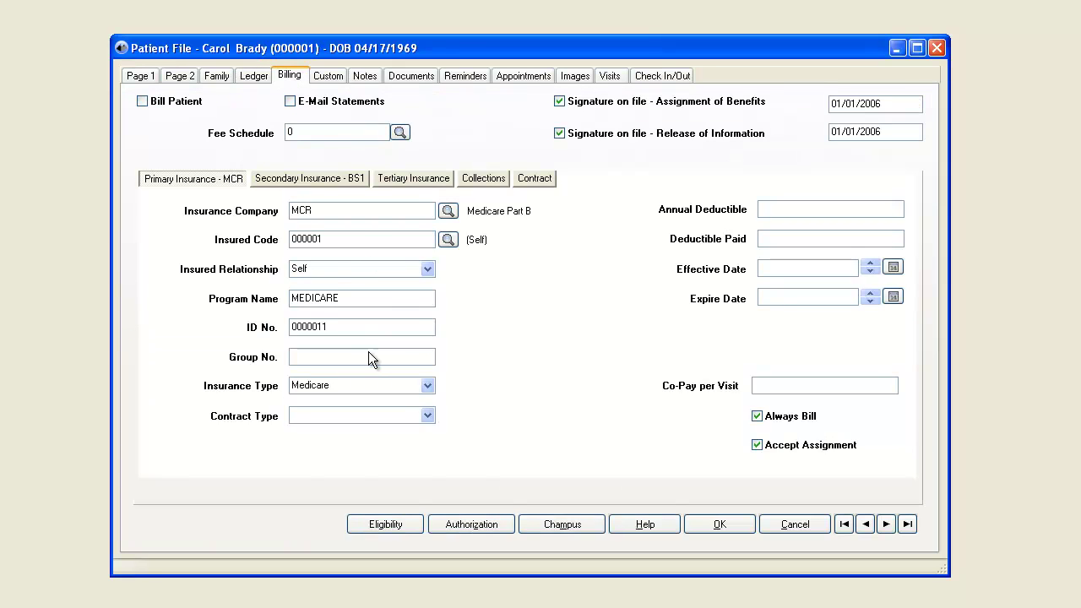
# Step: Start a new bill from the patient's ledger and enter billing code 99201 for the first item, continuing to its diagnosis
pyautogui.click(262, 78)
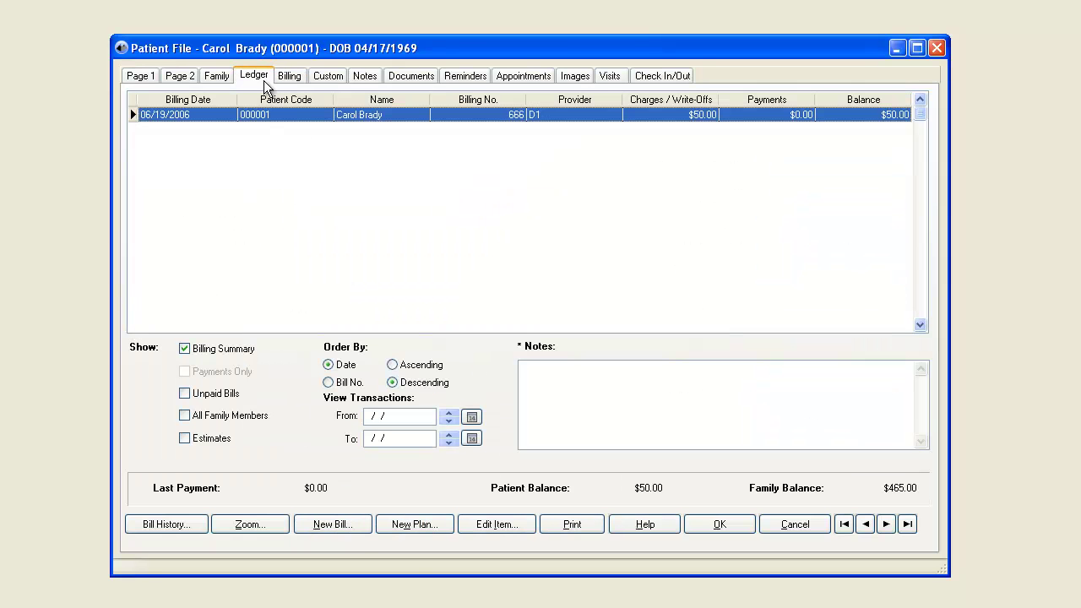
pyautogui.click(342, 528)
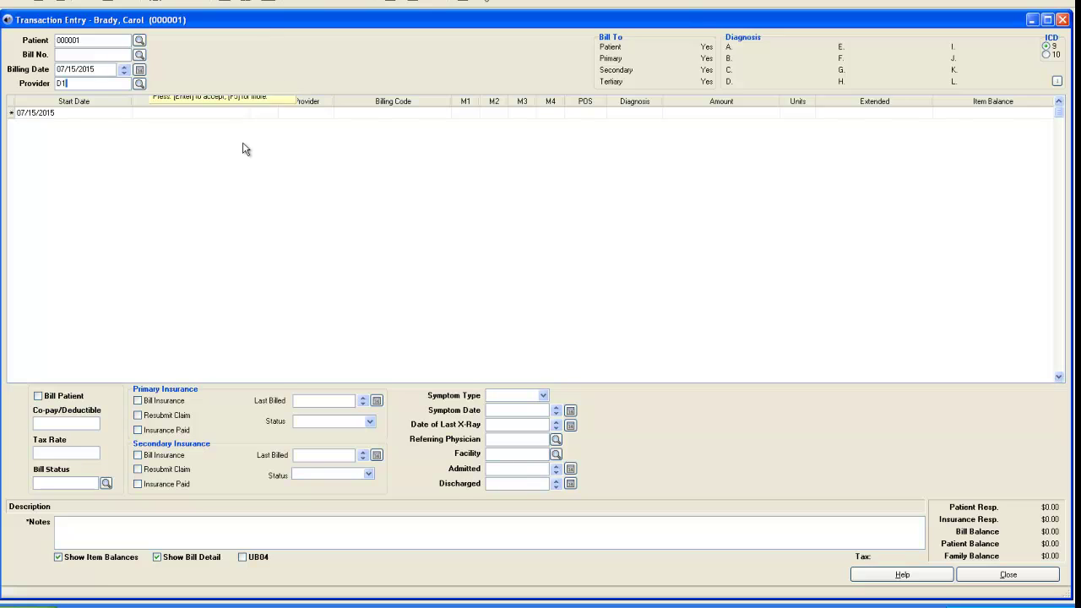
pyautogui.write('99201')
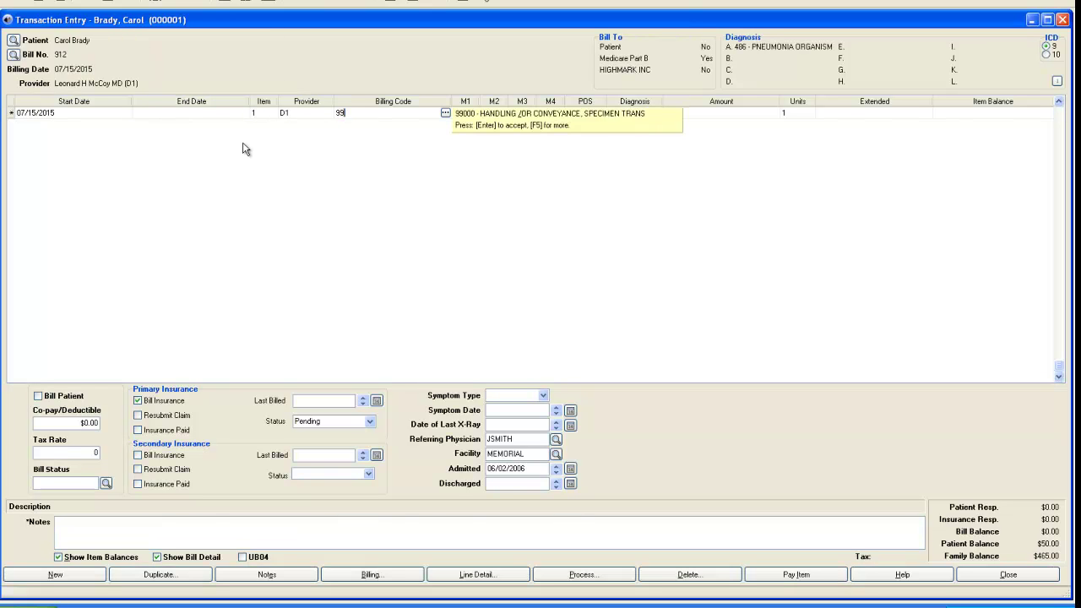
pyautogui.press('Tab')
pyautogui.press('Tab')
pyautogui.press('Tab')
pyautogui.press('Tab')
pyautogui.press('Tab')
pyautogui.press('Tab')
pyautogui.press('Tab')
pyautogui.press('Tab')
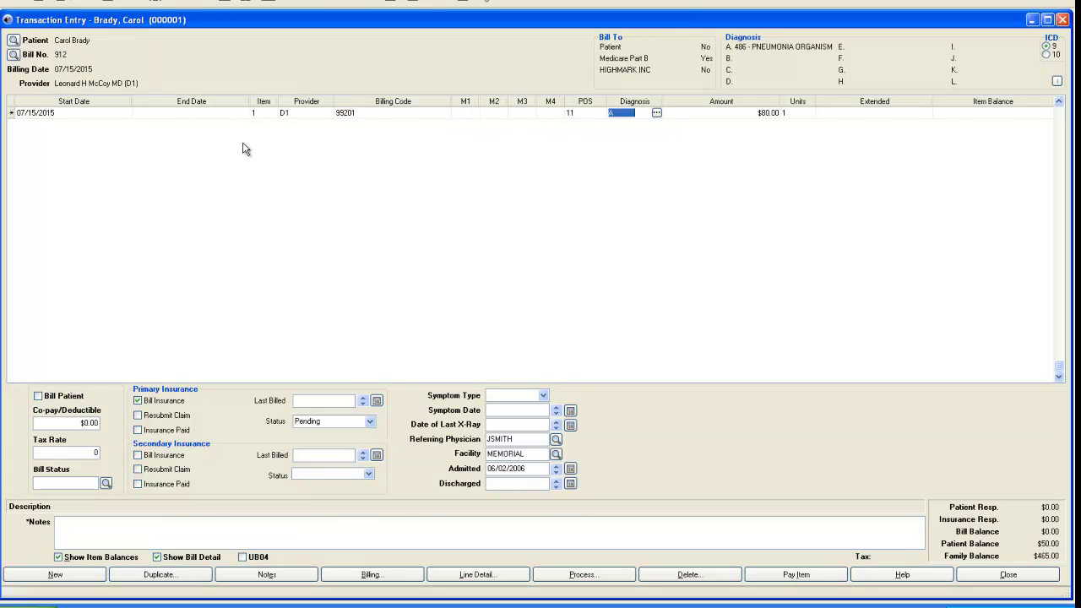
# Step: Replace diagnosis A in the billing item's details with code 250.00 from the diagnosis list and save the item details
pyautogui.click(661, 117)
pyautogui.click(657, 113)
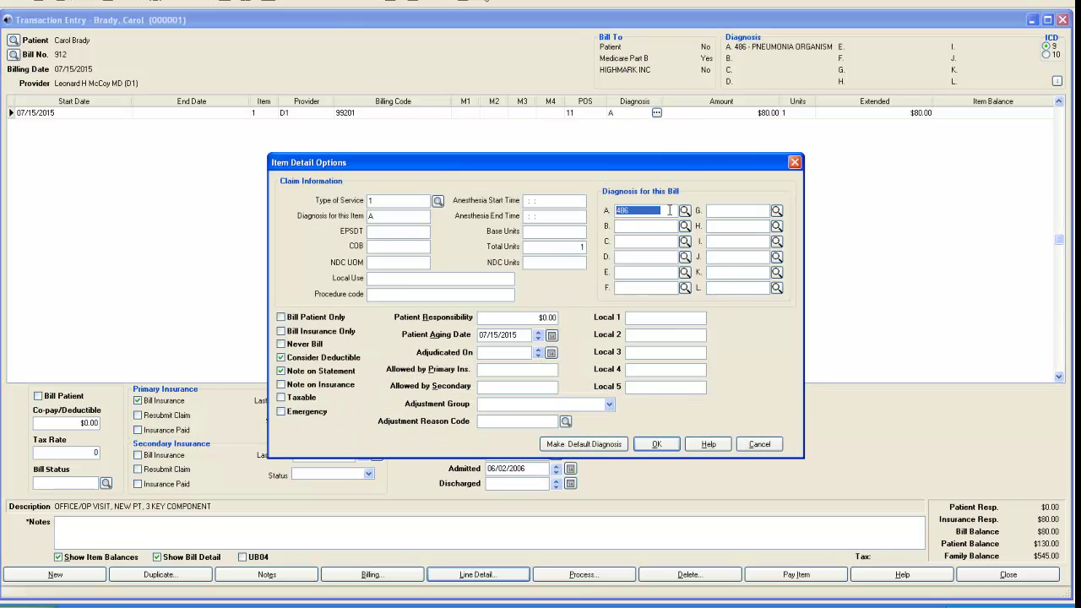
pyautogui.click(685, 211)
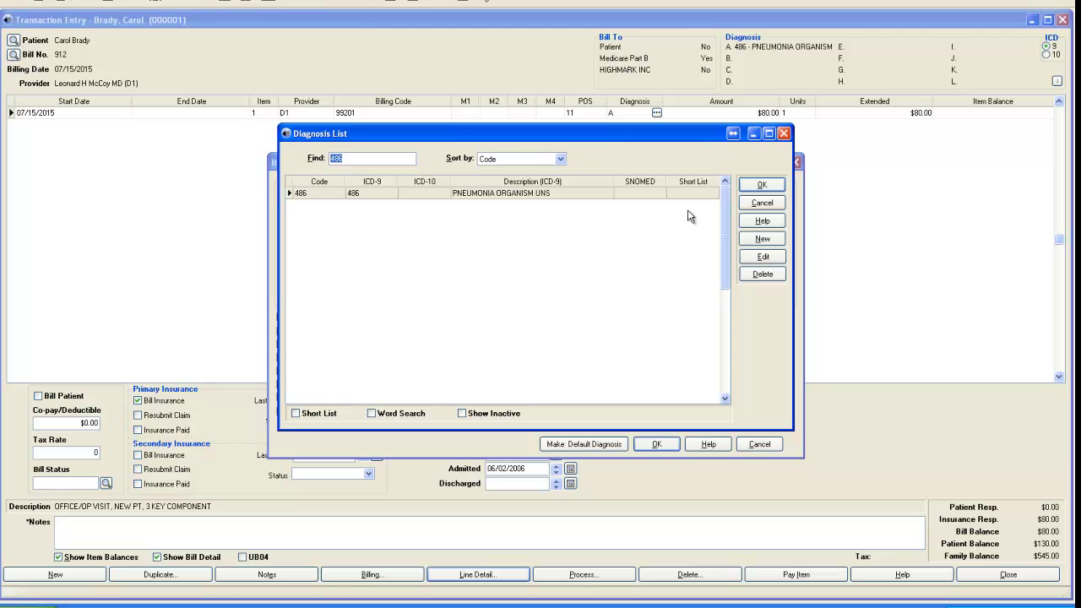
pyautogui.write('250.00')
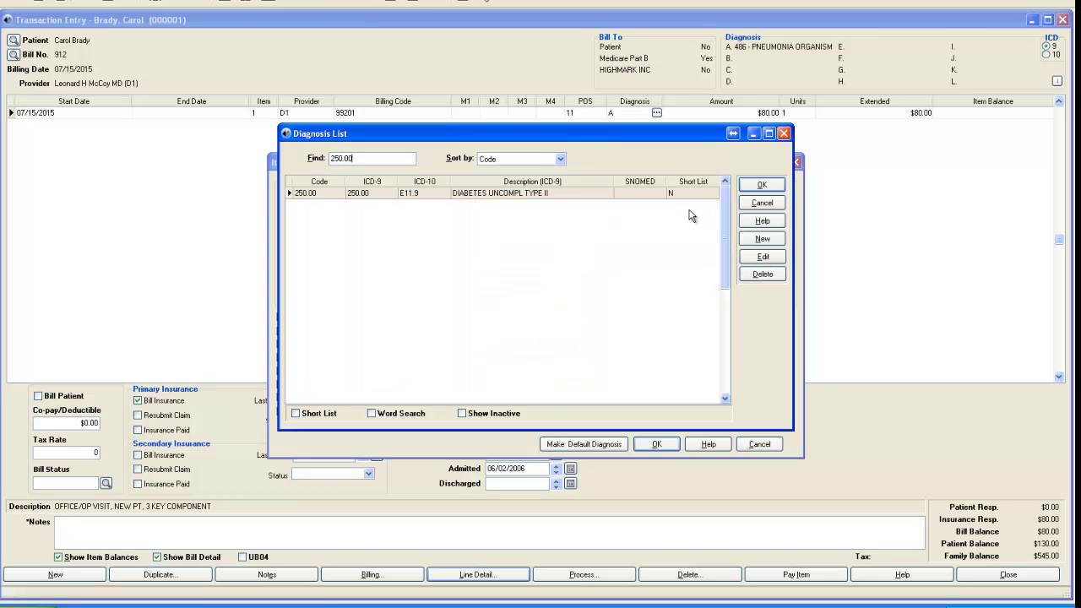
pyautogui.click(560, 158)
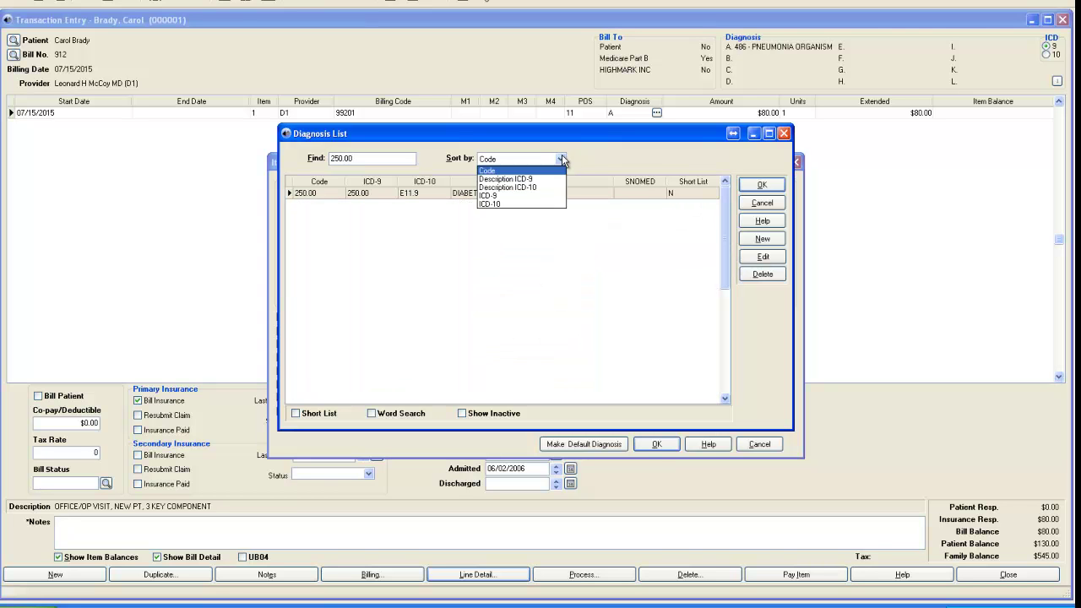
pyautogui.click(534, 200)
pyautogui.click(596, 194)
pyautogui.click(761, 185)
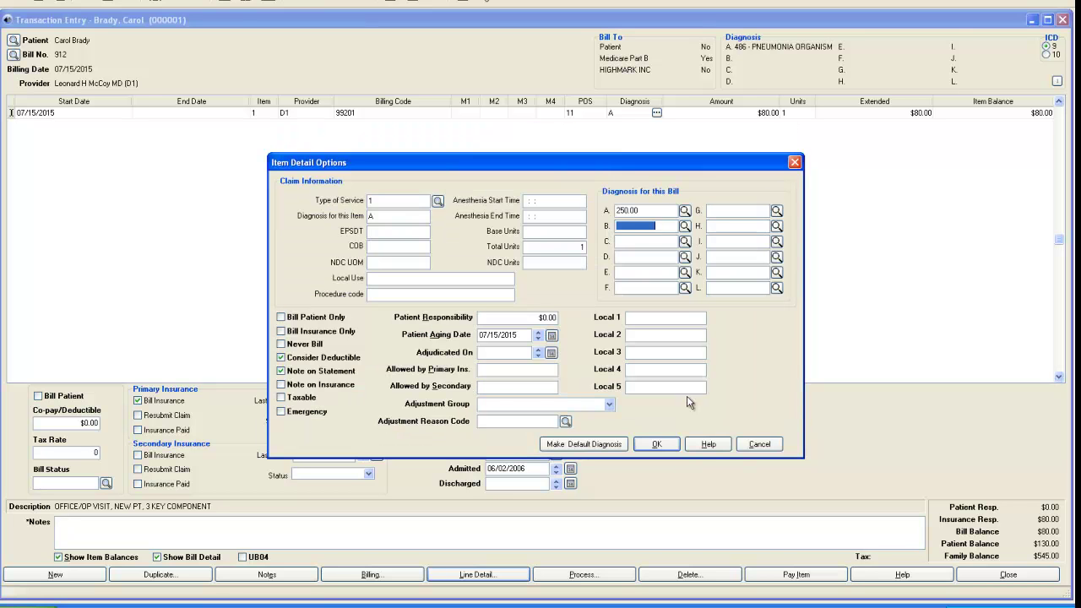
pyautogui.click(656, 444)
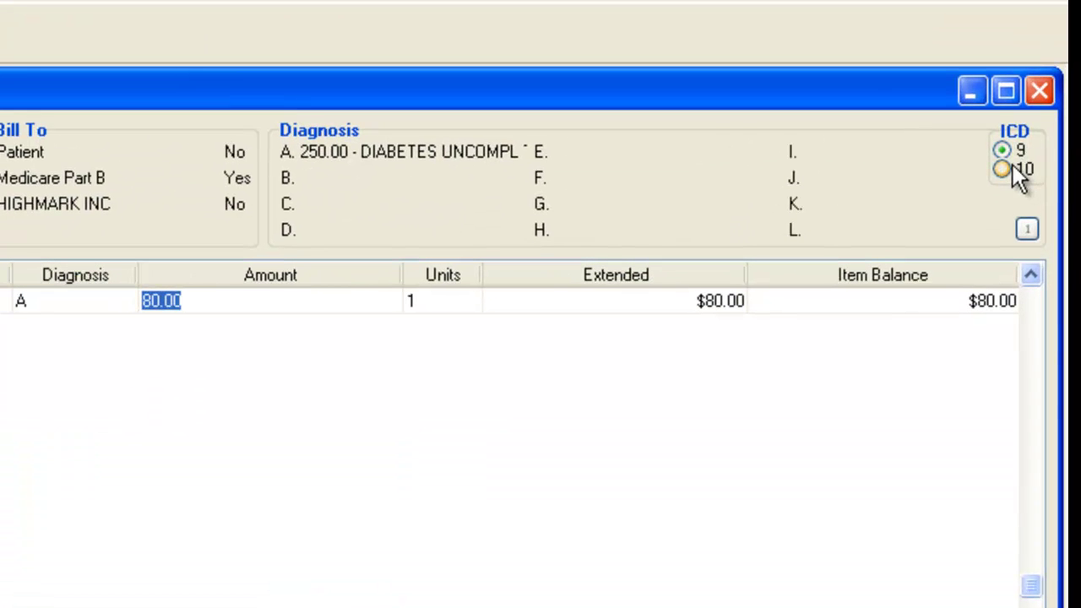
# Step: Switch the bill's ICD version between 9 and 10 to compare the diagnosis codes, leaving it on ICD 10
pyautogui.click(1047, 54)
pyautogui.click(1006, 152)
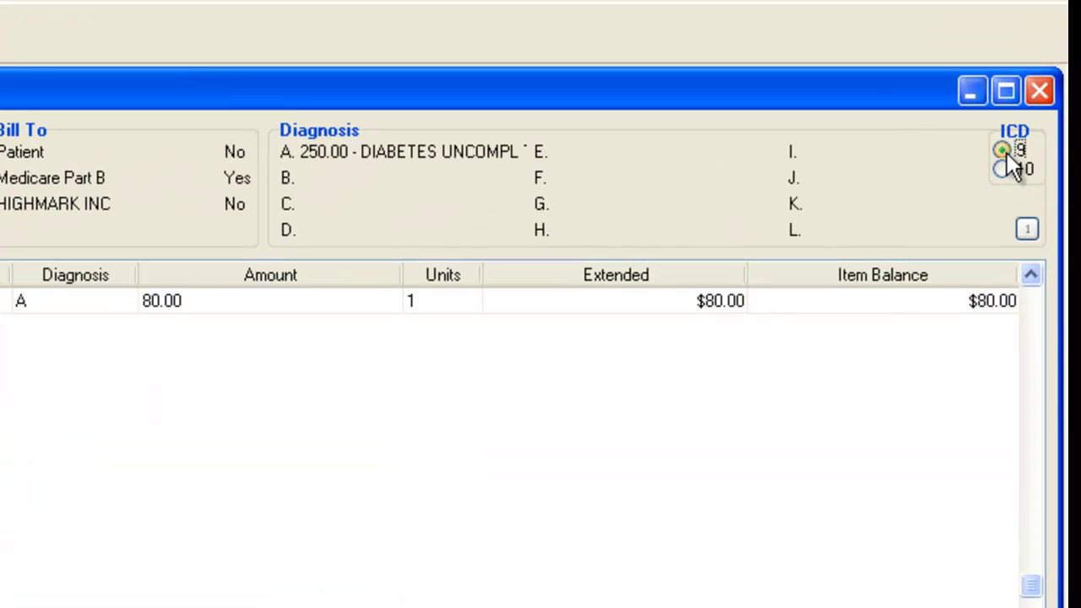
pyautogui.click(1002, 169)
pyautogui.click(1004, 152)
pyautogui.click(1002, 169)
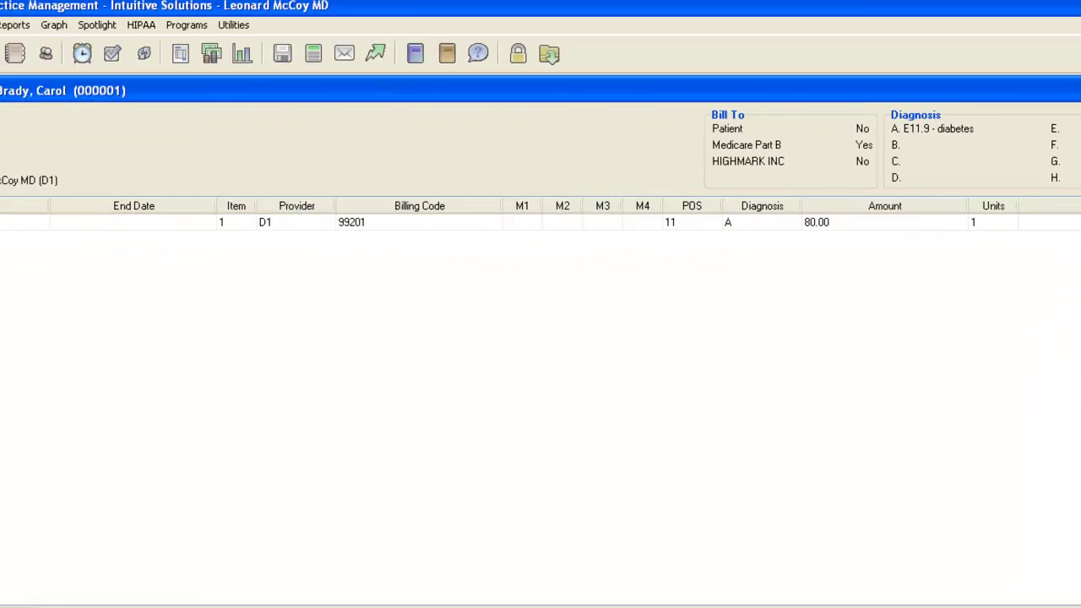
# Step: Open the practice information and view its general options
pyautogui.click(18, 30)
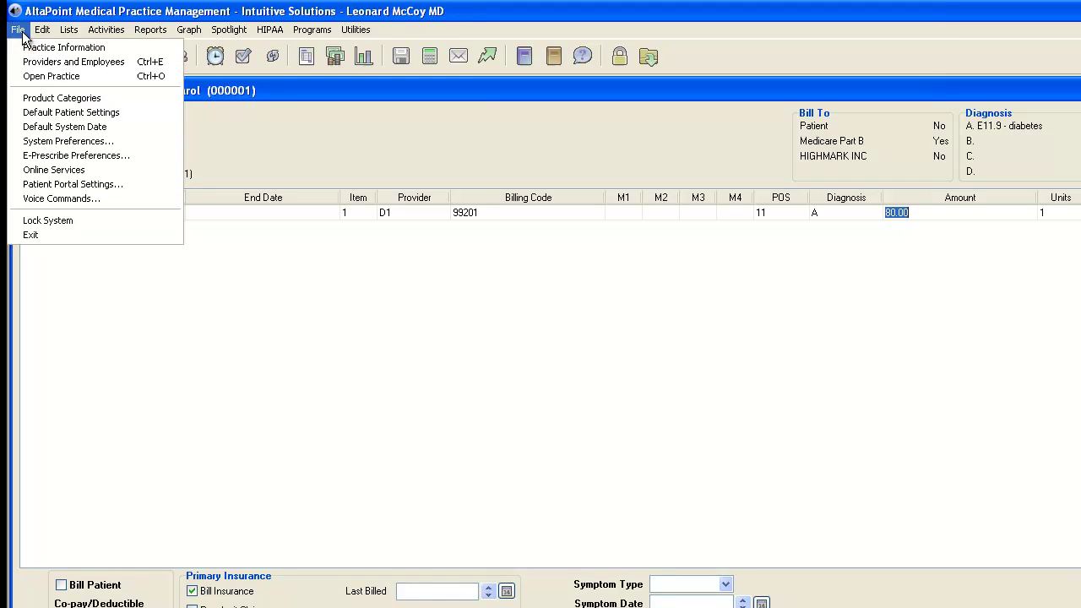
pyautogui.click(33, 43)
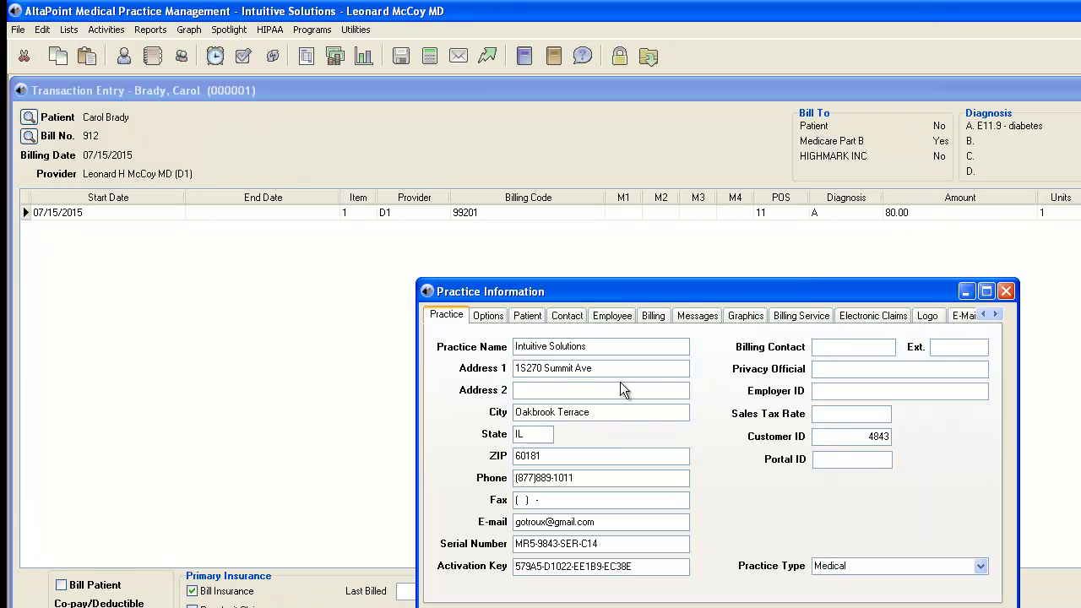
pyautogui.click(484, 315)
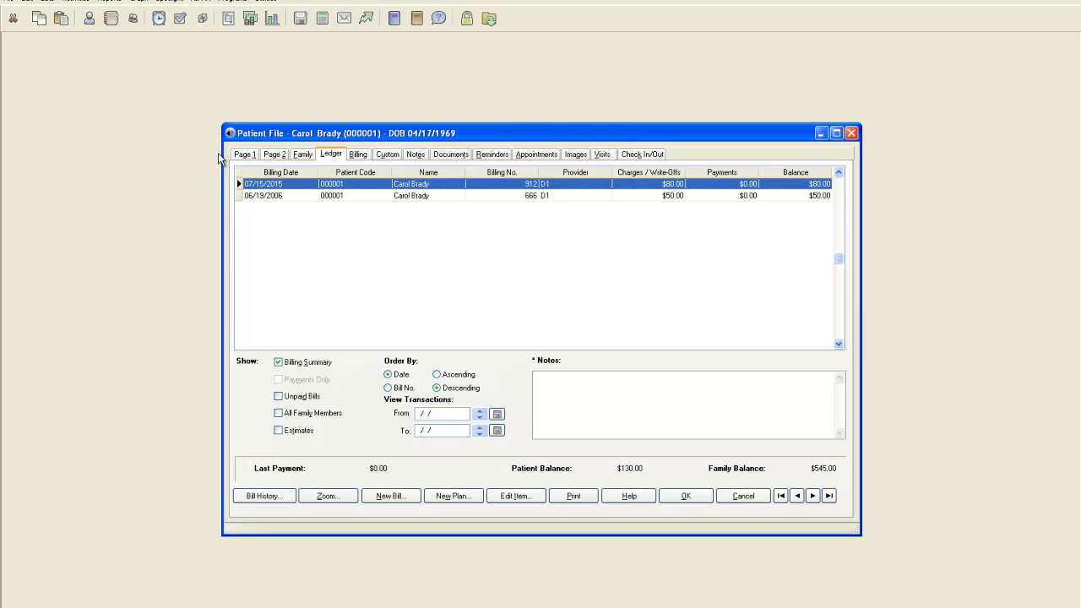
# Step: Reopen the 07/15/2015 bill from the patient's ledger and add a diagnosis without an ICD-10 code as diagnosis B of its 99201 item
pyautogui.click(519, 496)
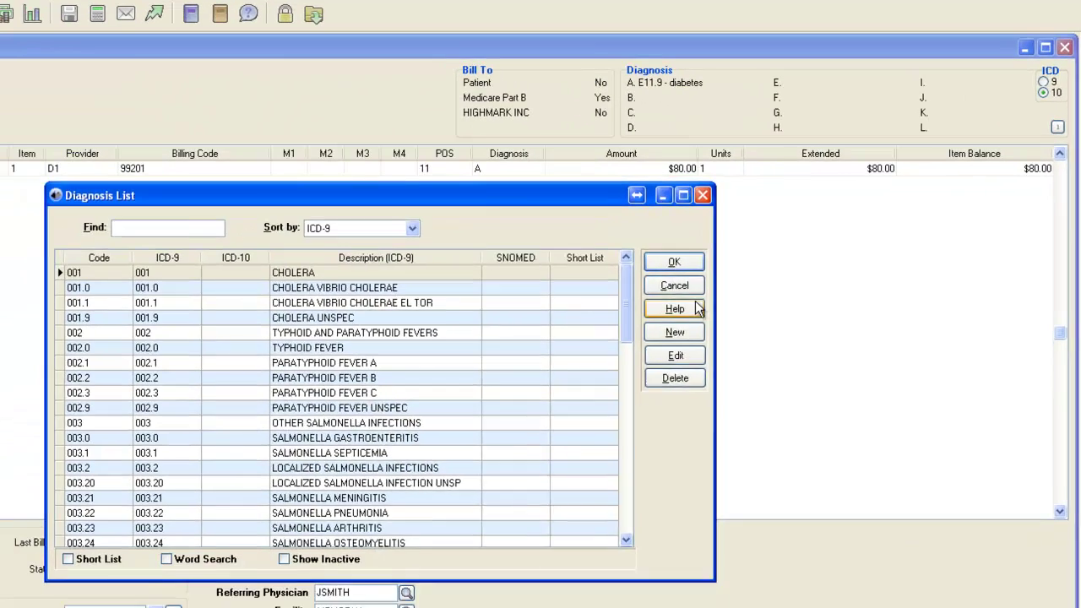
pyautogui.click(457, 405)
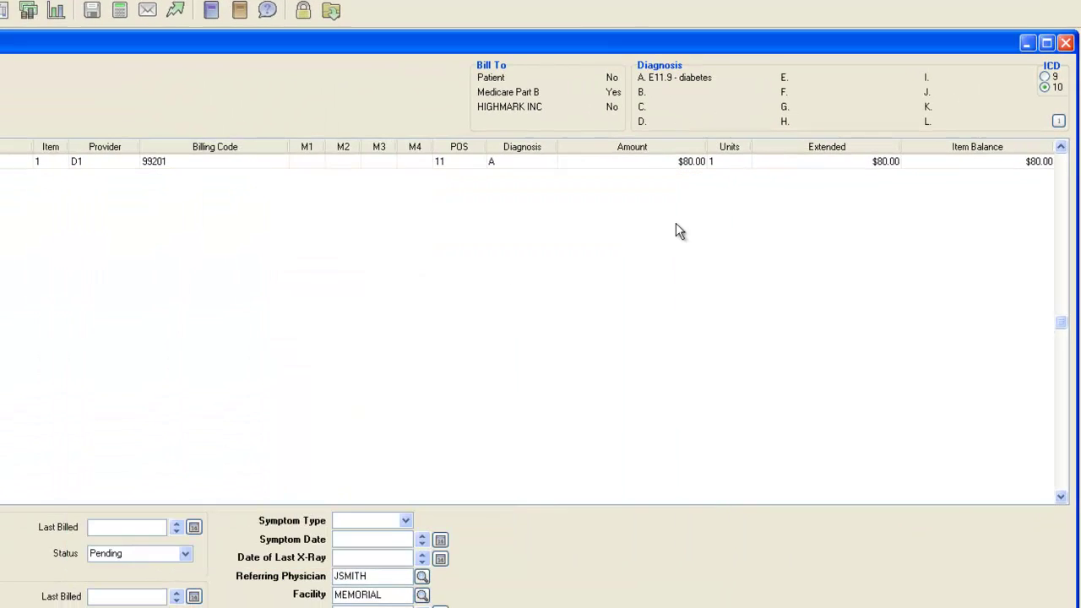
pyautogui.click(581, 298)
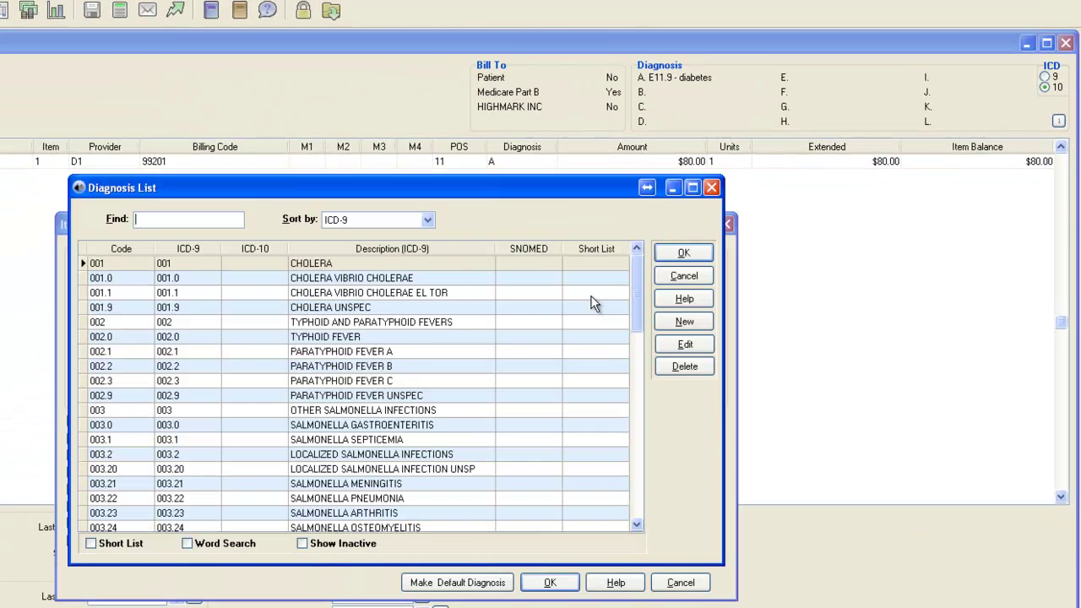
pyautogui.click(353, 446)
pyautogui.click(684, 252)
pyautogui.click(573, 583)
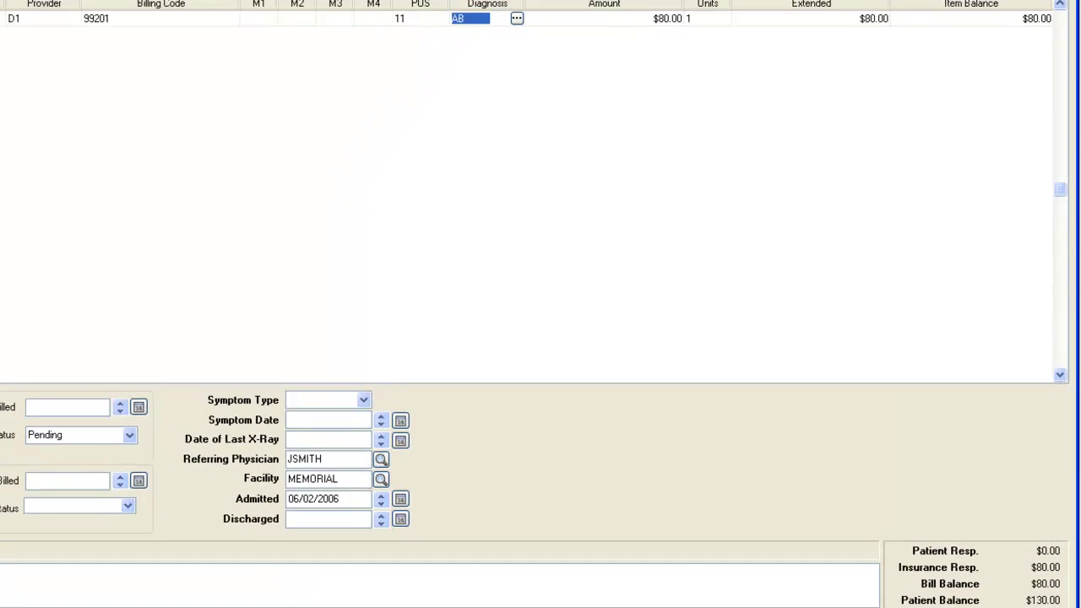
# Step: Check the ICD-10 setting for the primary insurance in the bill's billing options and accept the options
pyautogui.click(153, 603)
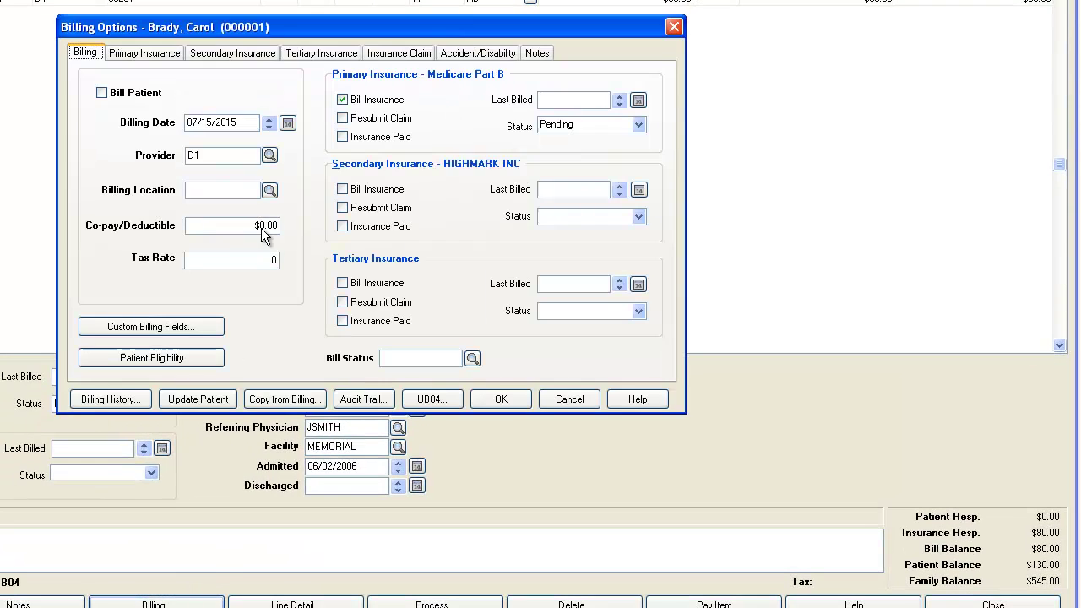
pyautogui.click(157, 60)
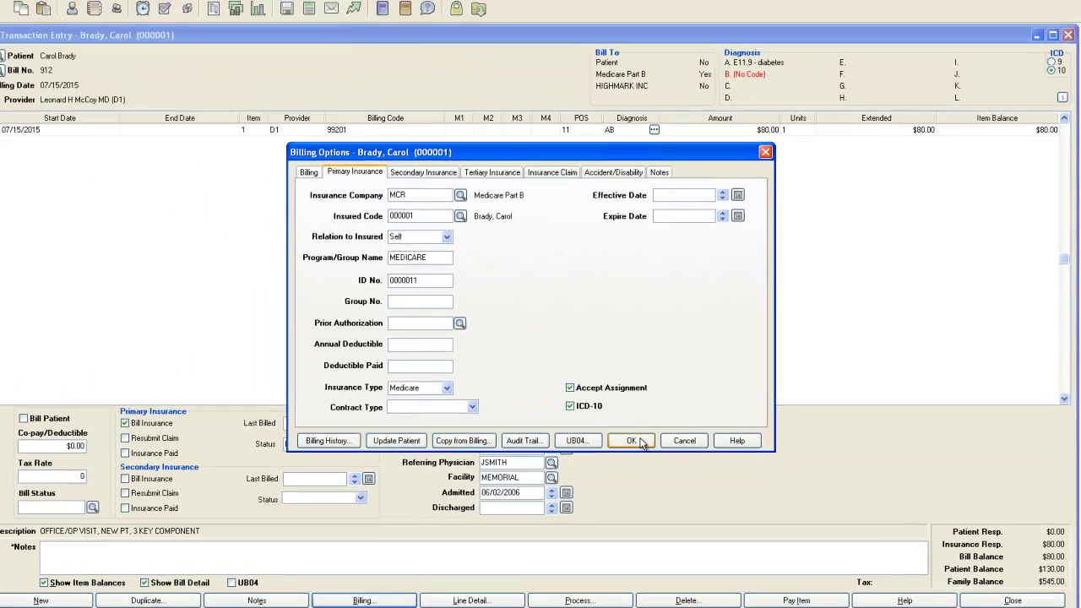
pyautogui.click(501, 398)
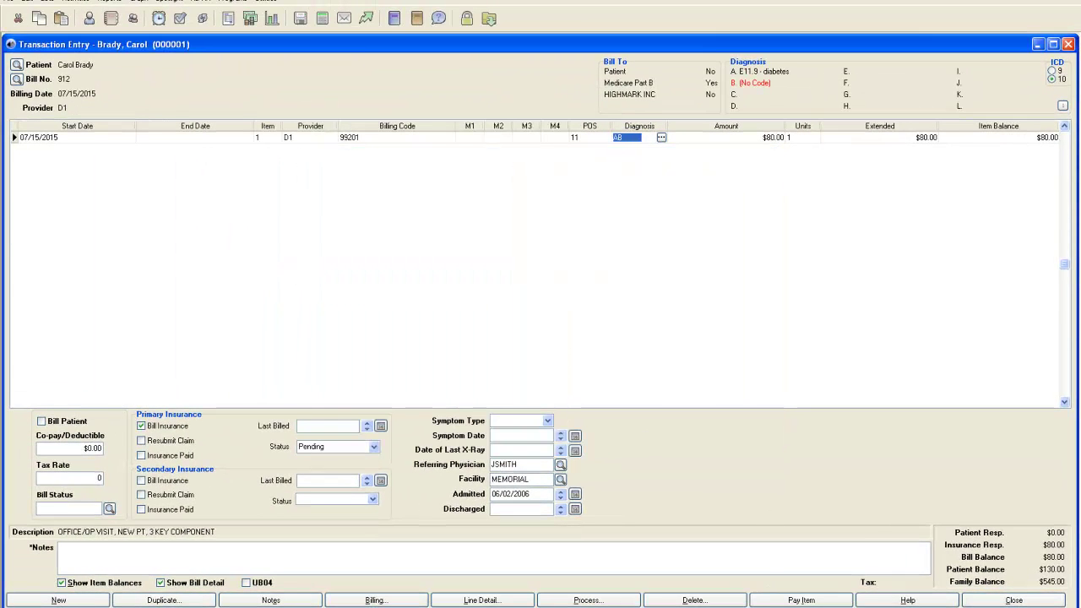